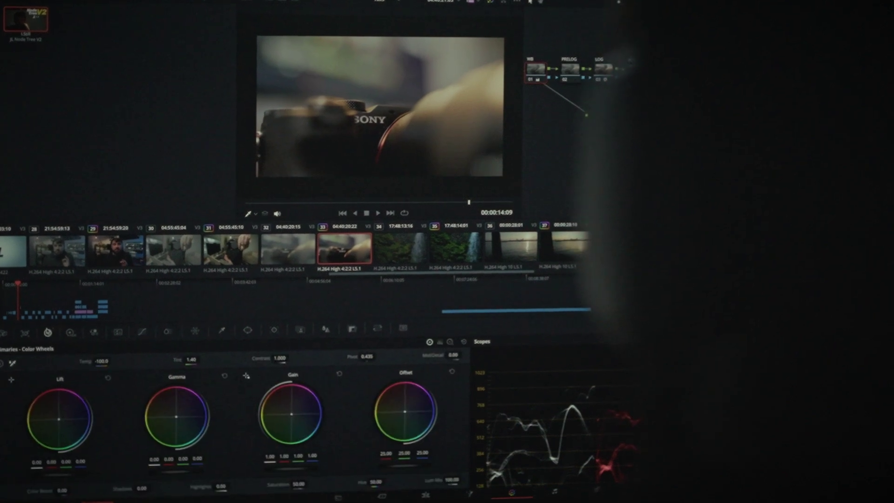
Step: Warm the close-up by setting the Primaries Temp value from -100 to -84
{"action": "left_click_drag", "start_coordinate": [101, 361], "coordinate": [156, 337]}
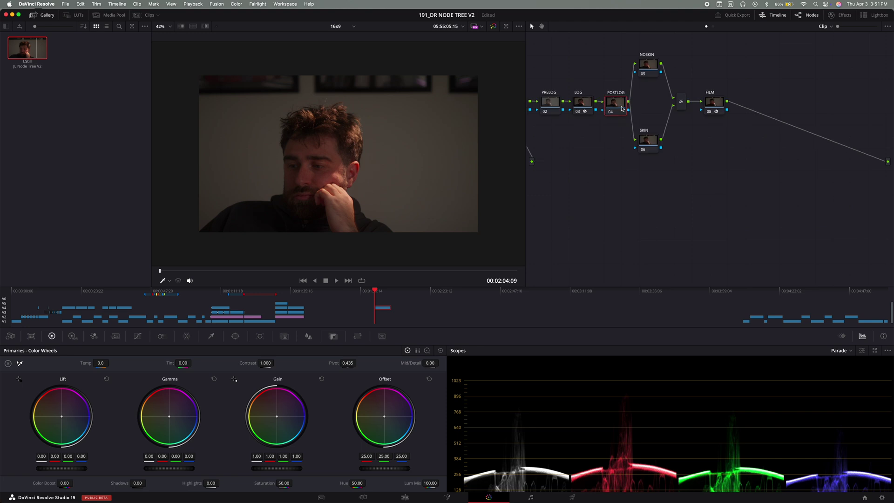
Step: Clean up the applied node graph and set the WB node to Temp -380, Tint 1.50
{"action": "right_click", "coordinate": [609, 168]}
{"action": "left_click", "coordinate": [646, 252]}
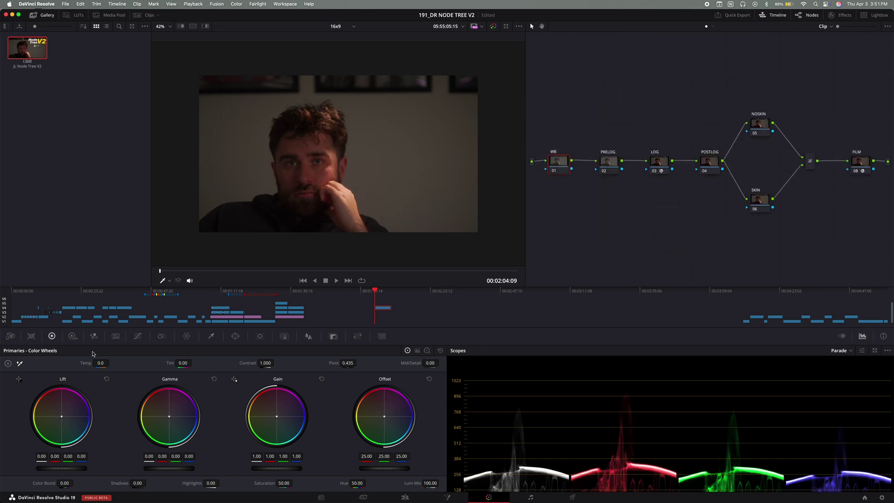
{"action": "mouse_move", "coordinate": [84, 362]}
{"action": "left_mouse_down"}
{"action": "mouse_move", "coordinate": [71, 362]}
{"action": "mouse_move", "coordinate": [84, 362]}
{"action": "left_mouse_up"}
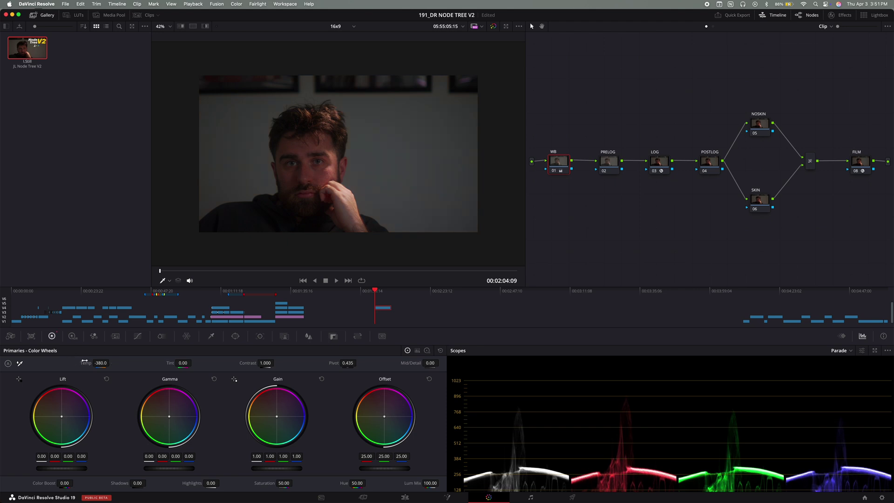
{"action": "left_click_drag", "start_coordinate": [172, 364], "coordinate": [174, 365]}
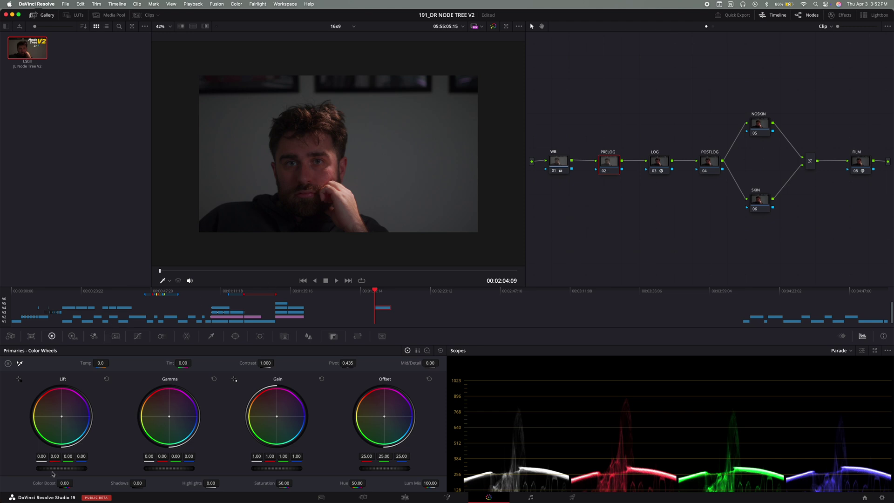
Step: On the PRELOG node, set the Lift master to -0.02 and the Gamma master to 0.01
{"action": "left_click_drag", "start_coordinate": [41, 457], "coordinate": [36, 457]}
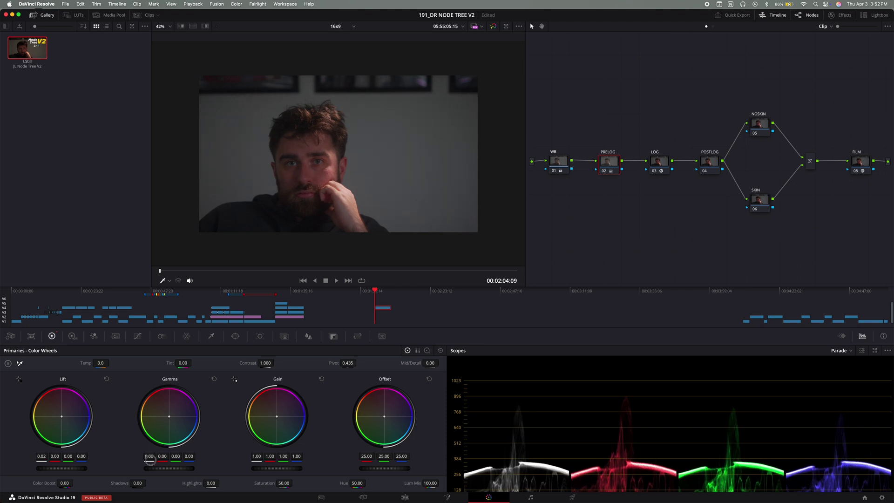
{"action": "left_click_drag", "start_coordinate": [149, 458], "coordinate": [160, 460]}
{"action": "left_click", "coordinate": [661, 167]}
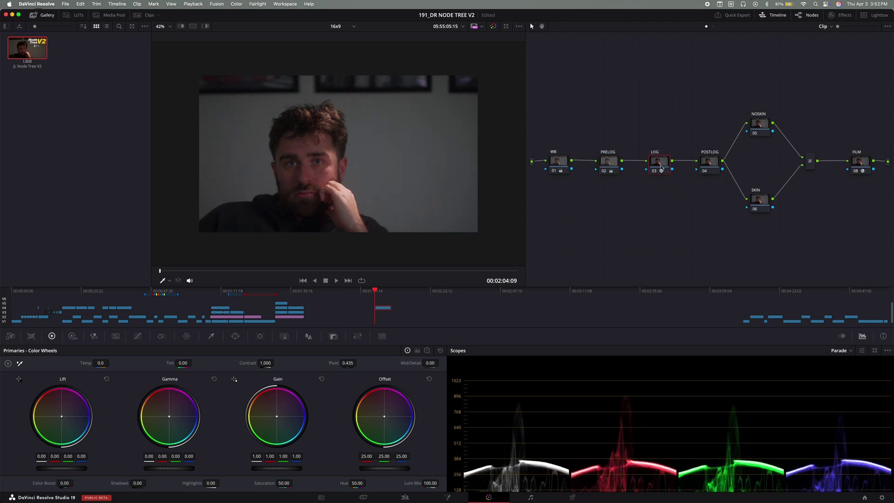
{"action": "left_click", "coordinate": [836, 15]}
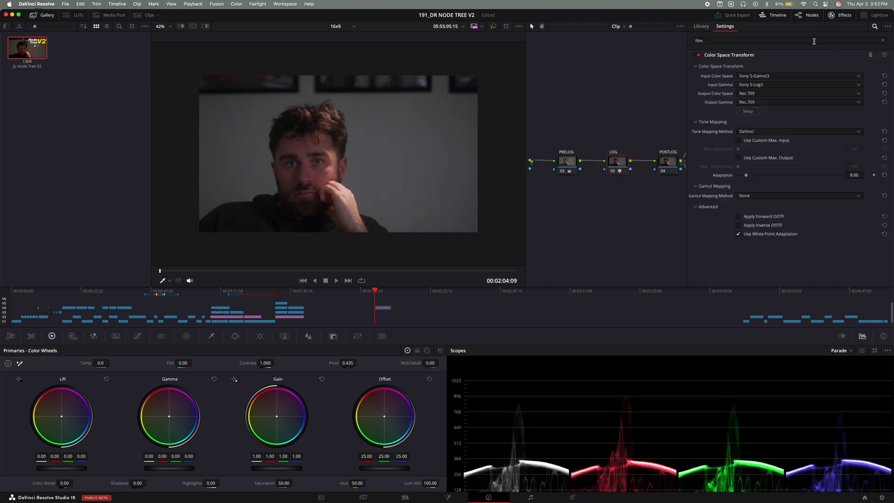
{"action": "left_click", "coordinate": [777, 77]}
{"action": "scroll", "coordinate": [774, 107], "scroll_direction": "up", "scroll_amount": 10}
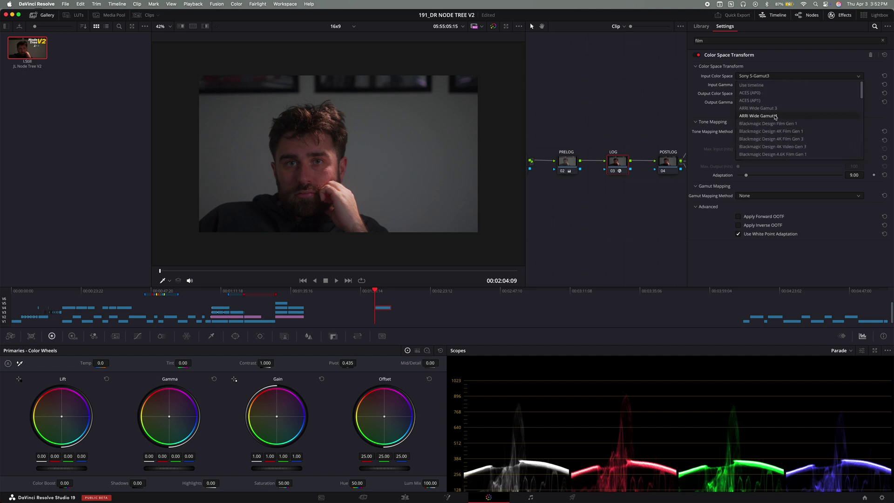
{"action": "scroll", "coordinate": [776, 116], "scroll_direction": "down", "scroll_amount": 10}
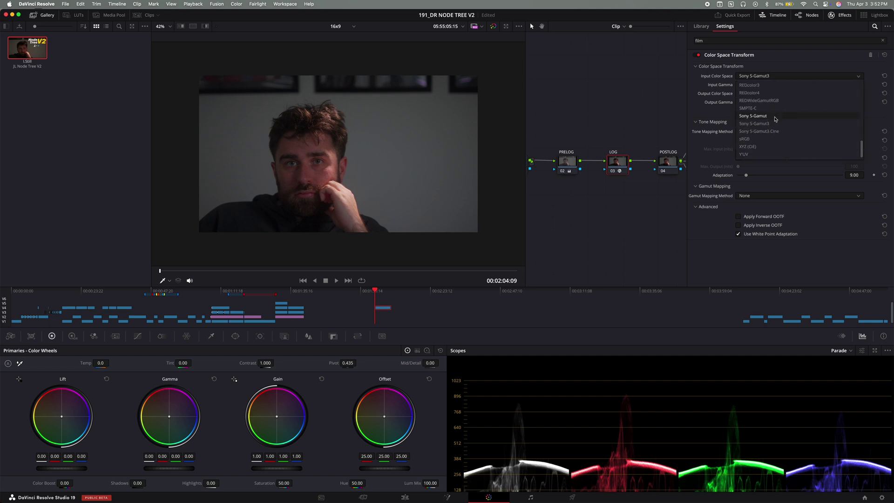
{"action": "left_click", "coordinate": [774, 124]}
{"action": "left_click", "coordinate": [772, 86]}
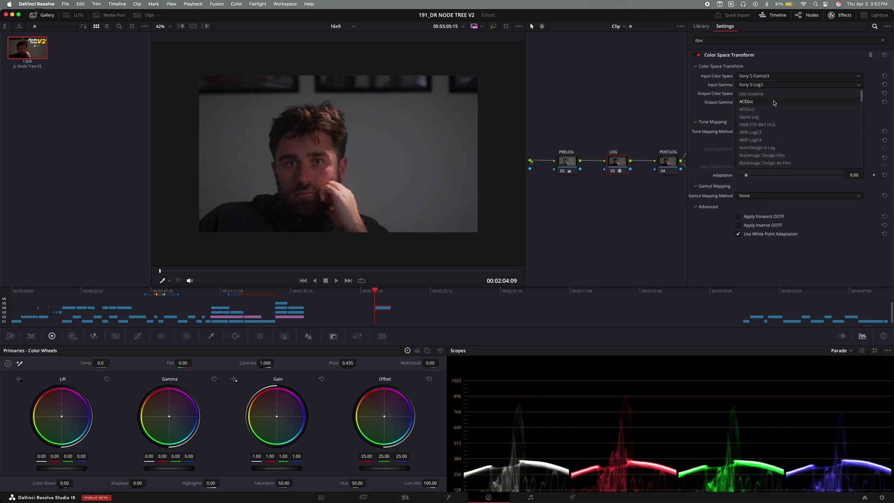
{"action": "scroll", "coordinate": [776, 103], "scroll_direction": "down", "scroll_amount": 10}
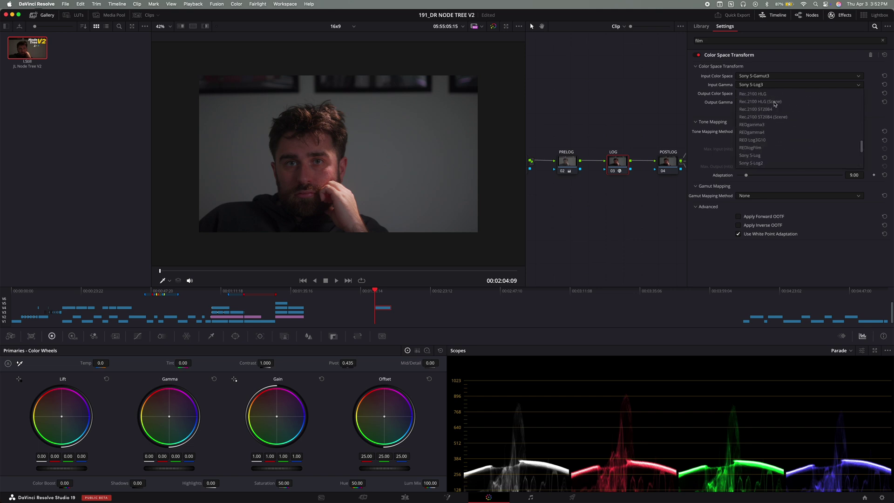
{"action": "left_click", "coordinate": [772, 124]}
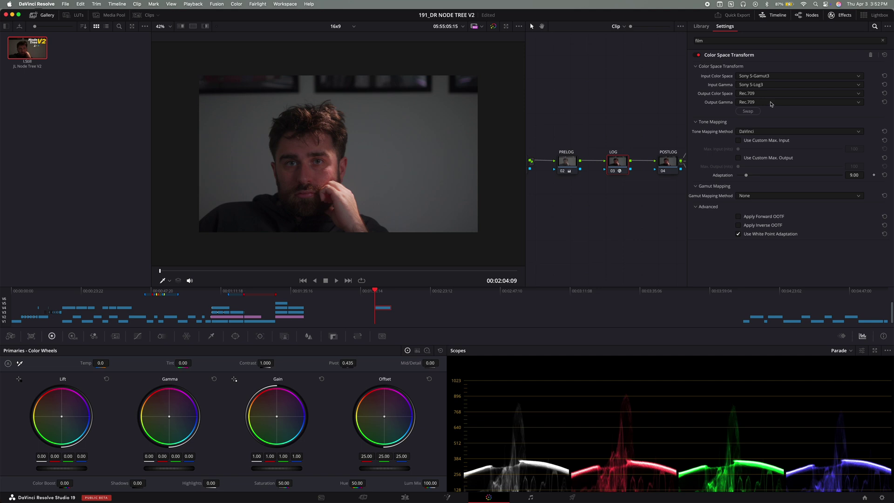
{"action": "left_click", "coordinate": [772, 94]}
{"action": "scroll", "coordinate": [772, 110], "scroll_direction": "down", "scroll_amount": 3}
{"action": "scroll", "coordinate": [772, 111], "scroll_direction": "down", "scroll_amount": 5}
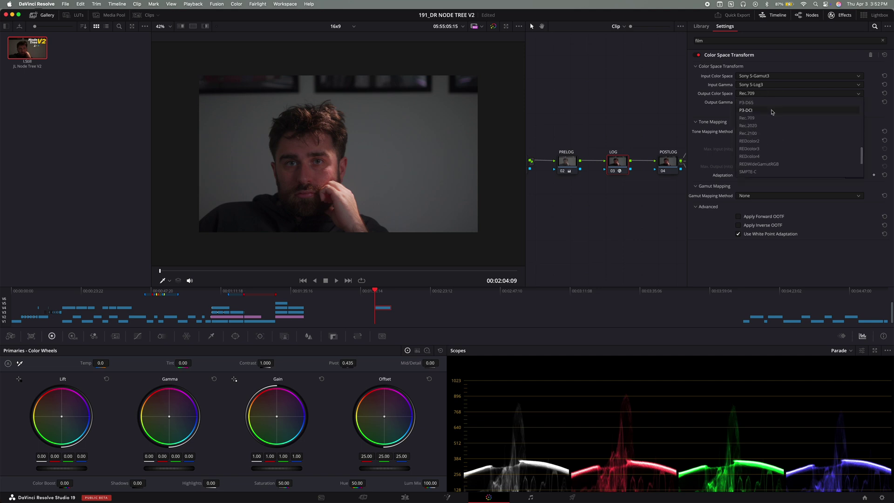
{"action": "left_click", "coordinate": [772, 122]}
{"action": "left_click", "coordinate": [772, 103]}
{"action": "scroll", "coordinate": [772, 119], "scroll_direction": "up", "scroll_amount": 5}
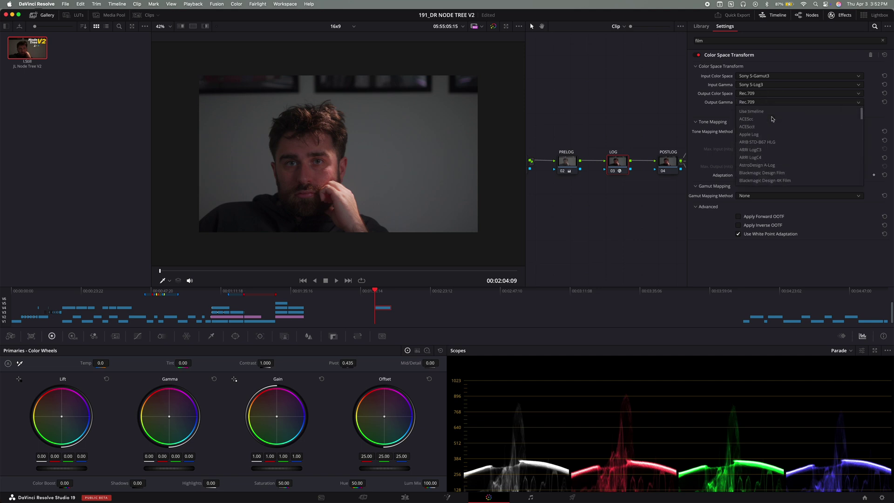
{"action": "scroll", "coordinate": [772, 119], "scroll_direction": "down", "scroll_amount": 8}
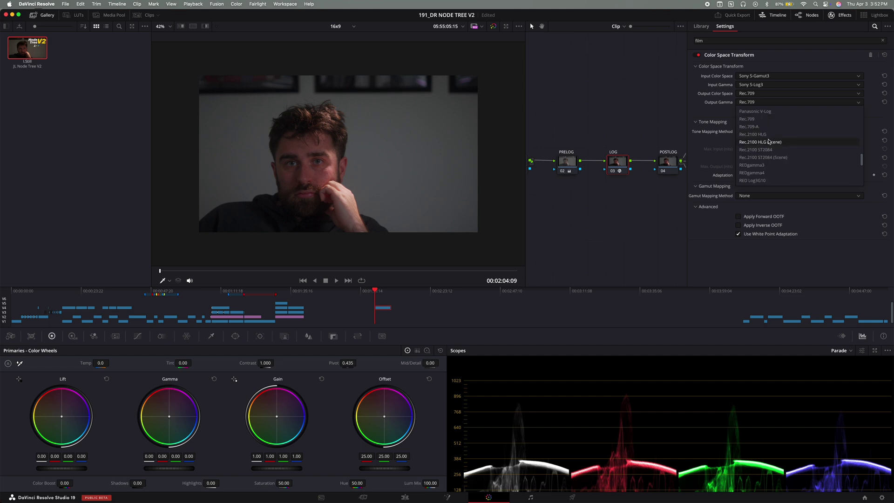
{"action": "left_click", "coordinate": [769, 120]}
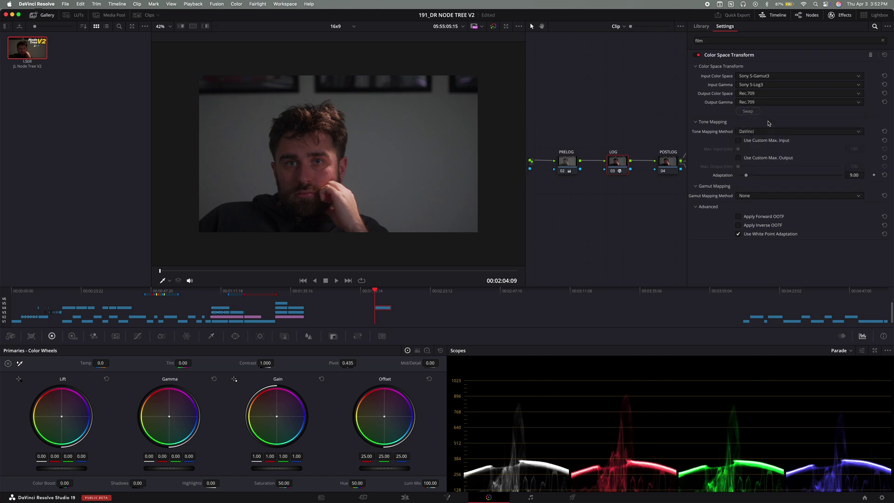
{"action": "left_click", "coordinate": [838, 18]}
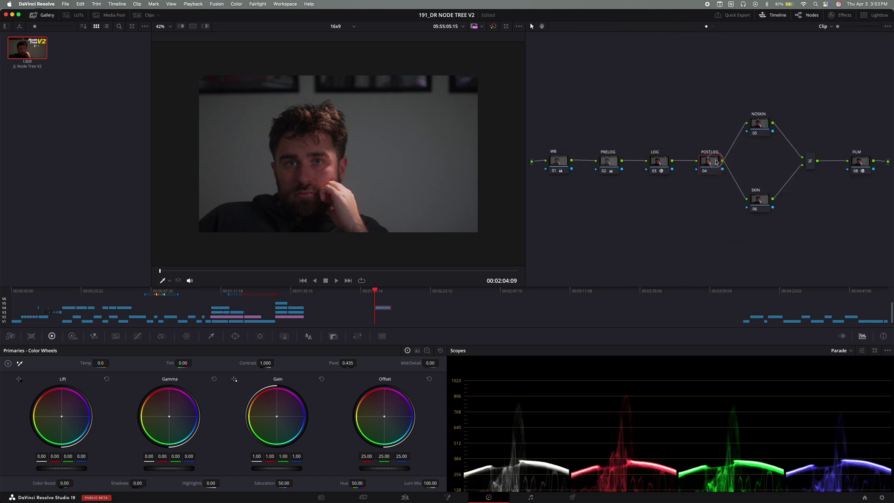
Step: Brighten the midtones on the POSTLOG custom curve and add a low curve point
{"action": "left_click", "coordinate": [138, 336]}
{"action": "left_click", "coordinate": [342, 350]}
{"action": "left_click_drag", "start_coordinate": [266, 394], "coordinate": [267, 389]}
{"action": "left_click", "coordinate": [109, 448]}
Step: Push slight blue into the POSTLOG Gamma and Lift color wheels
{"action": "left_click", "coordinate": [51, 335]}
{"action": "left_click_drag", "start_coordinate": [189, 456], "coordinate": [198, 459]}
{"action": "left_click_drag", "start_coordinate": [82, 456], "coordinate": [89, 456]}
Step: Remove the low custom curve point and shift the teal hues on the Hue vs Hue curve
{"action": "left_click", "coordinate": [137, 336]}
{"action": "right_click", "coordinate": [109, 447]}
{"action": "left_click", "coordinate": [352, 350]}
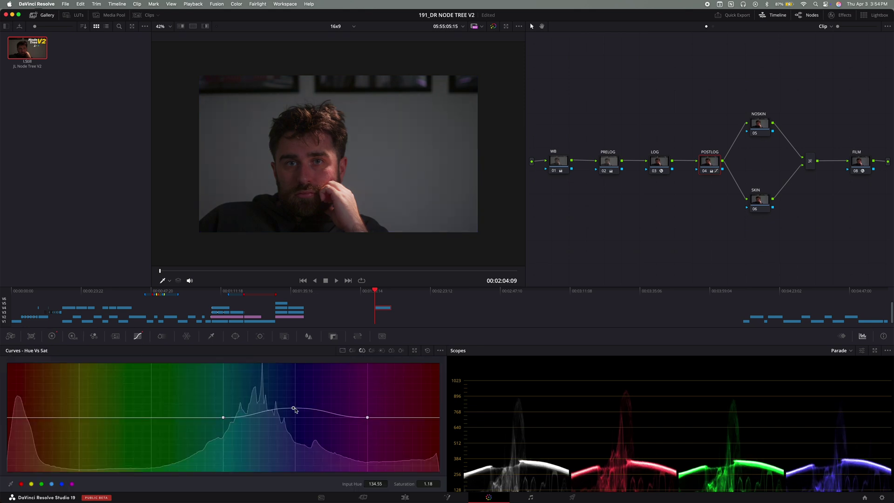
{"action": "mouse_move", "coordinate": [296, 417]}
{"action": "left_mouse_down"}
{"action": "mouse_move", "coordinate": [296, 441]}
{"action": "mouse_move", "coordinate": [294, 408]}
{"action": "left_mouse_up"}
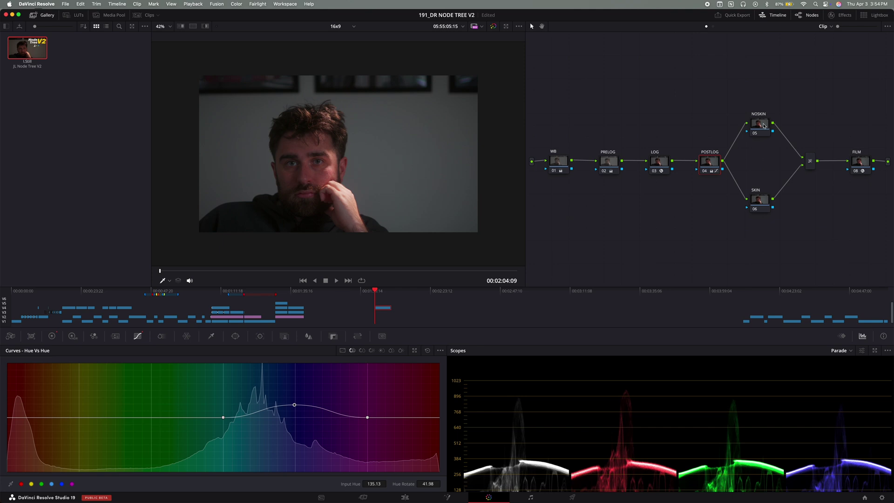
{"action": "left_click", "coordinate": [759, 200]}
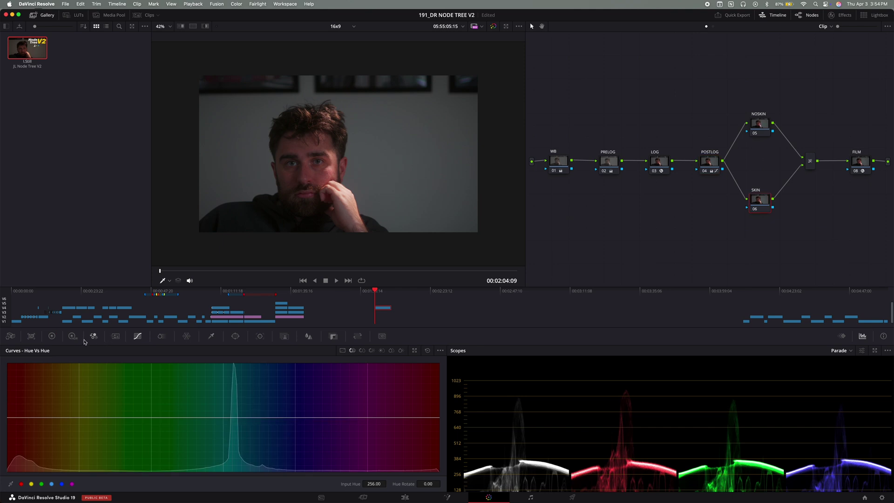
Step: Sample the face with the Qualifier for a skin key (Hue 31.6, Luminance 51.8–62.1), checking it in Highlight mode
{"action": "left_click", "coordinate": [211, 337]}
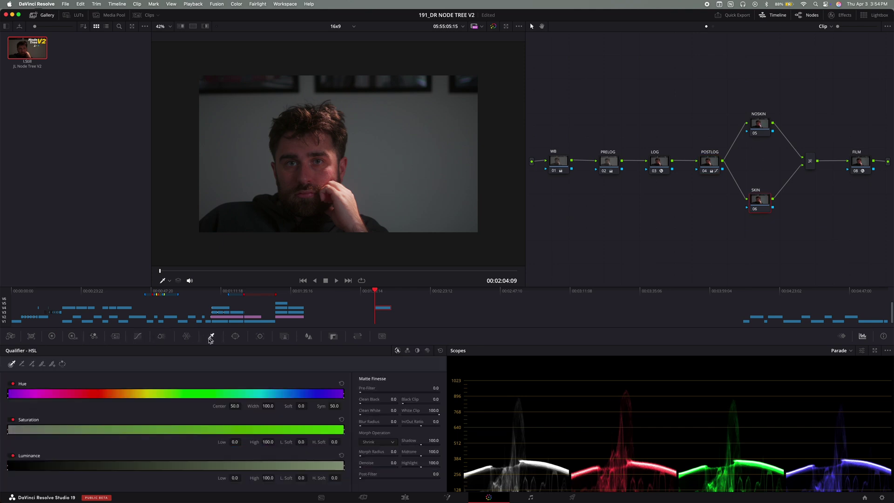
{"action": "left_click", "coordinate": [330, 173]}
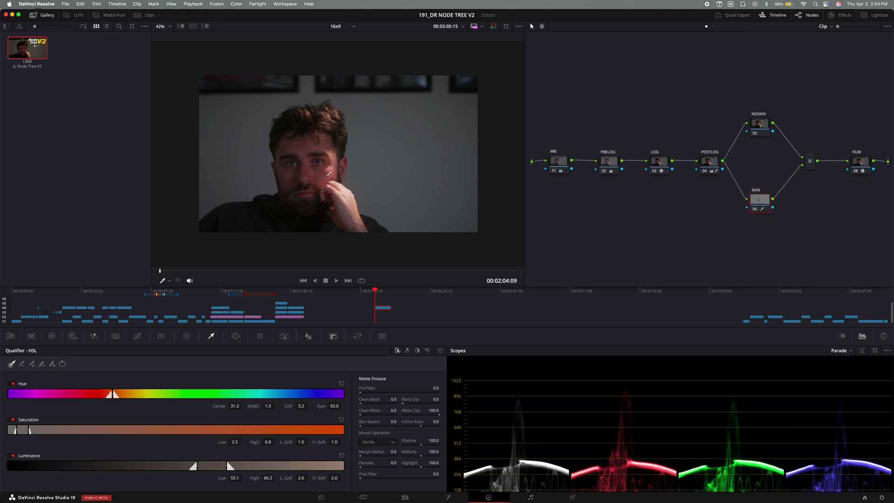
{"action": "key", "text": "shift+h"}
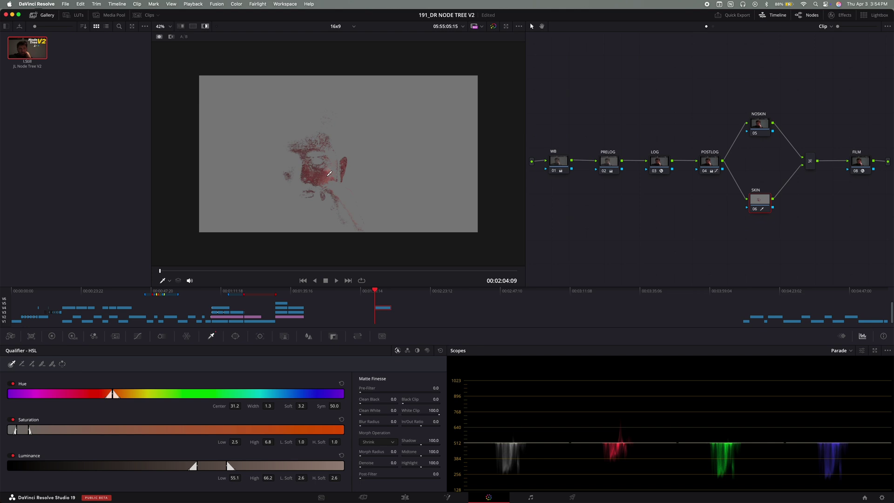
{"action": "left_click", "coordinate": [318, 177]}
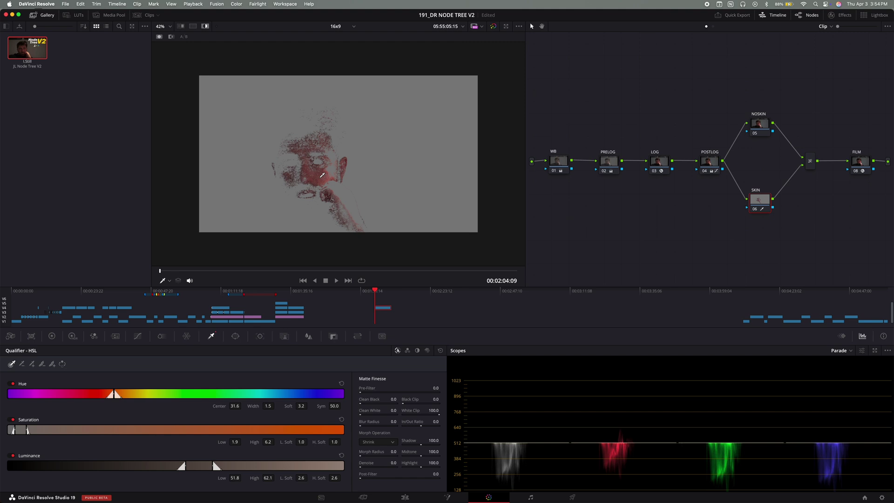
{"action": "key", "text": "shift+h"}
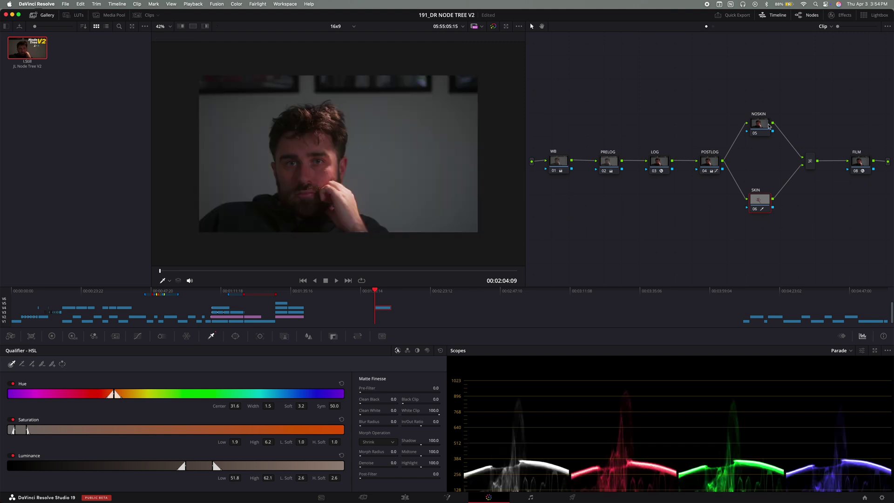
{"action": "left_click", "coordinate": [766, 126]}
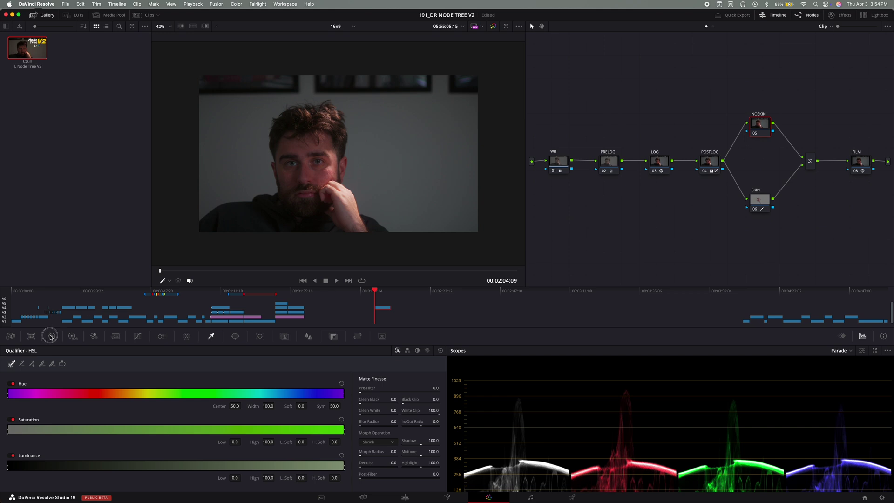
Step: On NOSKIN, set Shadows to -8.00 and Temp to -400, and add a small Hue vs Hue shift
{"action": "left_click", "coordinate": [51, 337]}
{"action": "left_click_drag", "start_coordinate": [120, 481], "coordinate": [115, 481]}
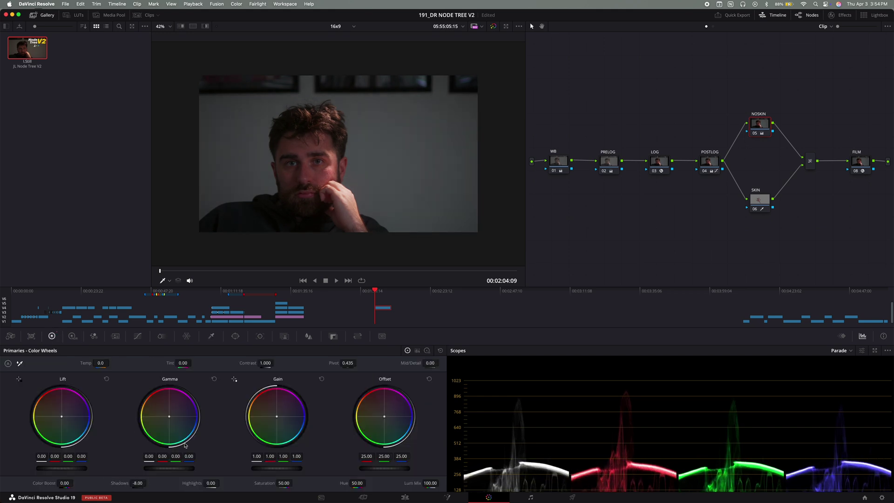
{"action": "left_click_drag", "start_coordinate": [84, 365], "coordinate": [75, 366]}
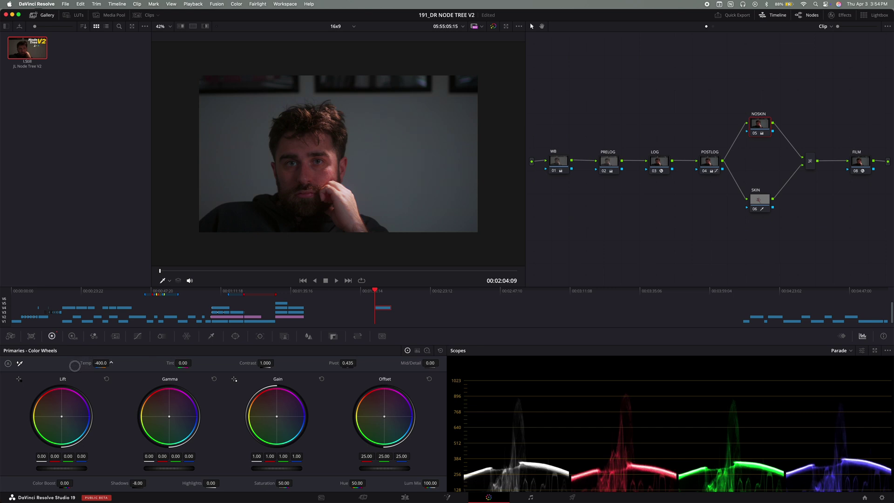
{"action": "left_click", "coordinate": [138, 337]}
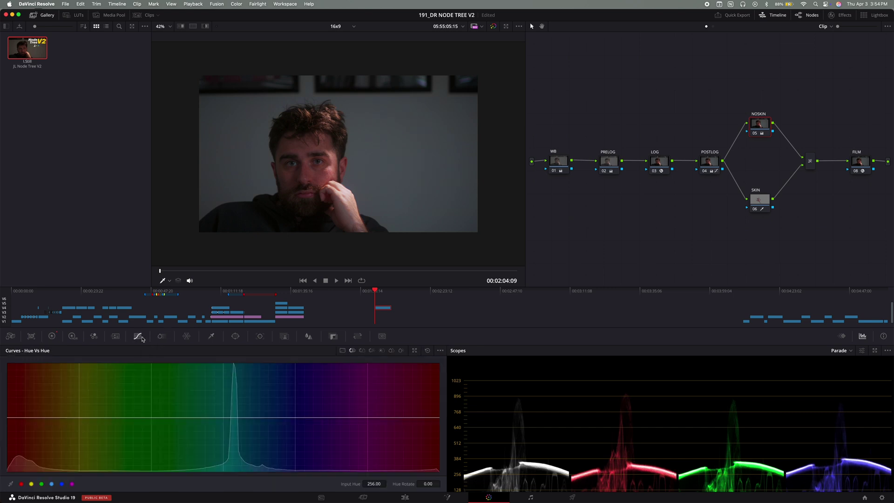
{"action": "left_click_drag", "start_coordinate": [295, 418], "coordinate": [293, 415]}
{"action": "scroll", "coordinate": [304, 182], "scroll_direction": "up", "scroll_amount": 3}
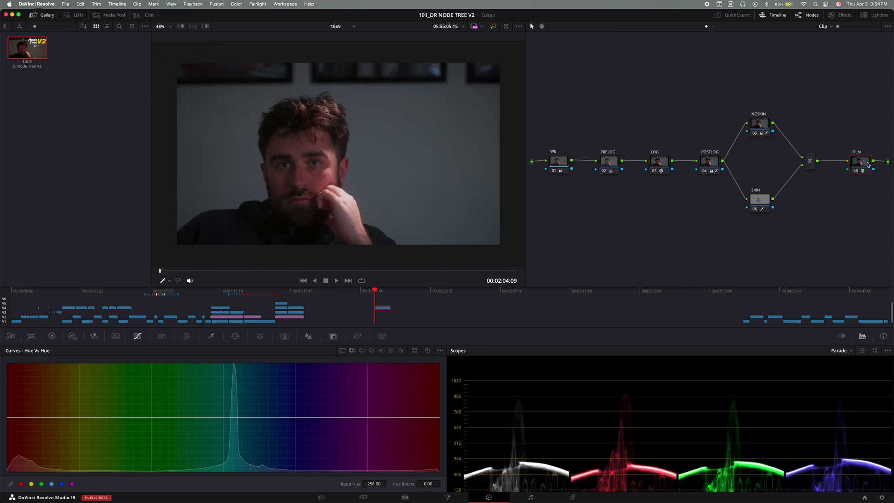
Step: Set the Film Look Creator's Effects Blend to 0.500
{"action": "left_click", "coordinate": [844, 15]}
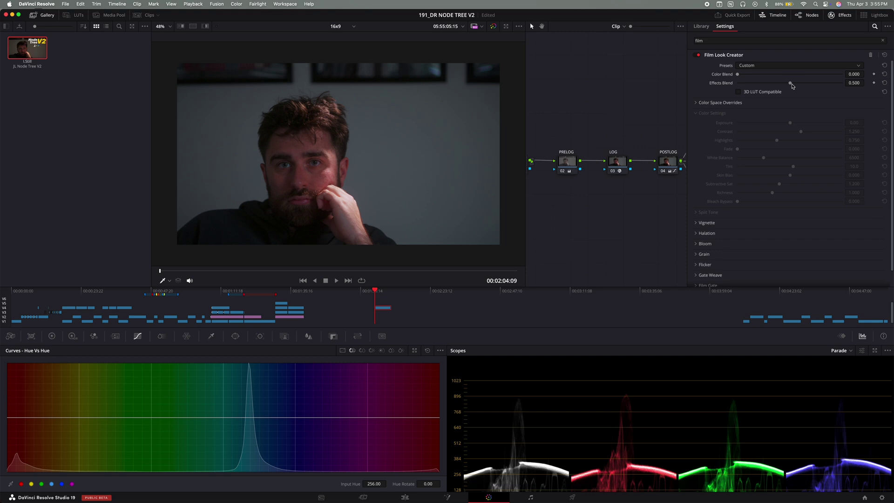
{"action": "left_click_drag", "start_coordinate": [792, 87], "coordinate": [838, 84]}
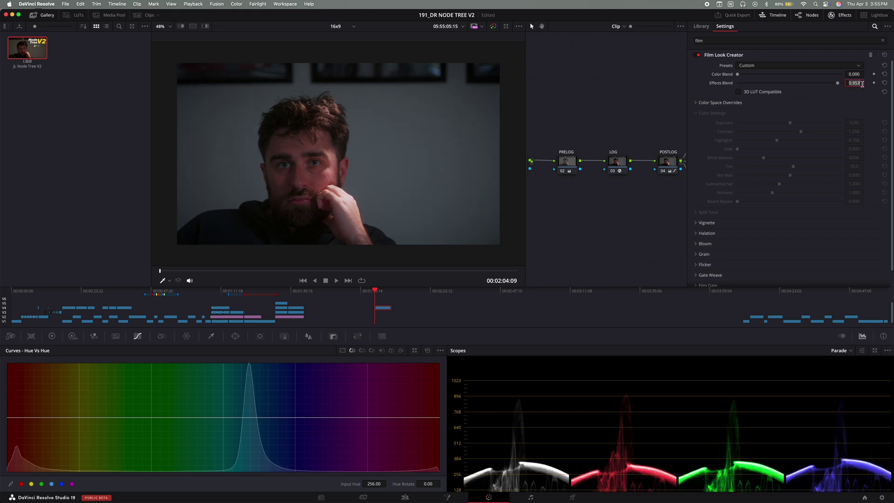
{"action": "type", "text": ".5"}
{"action": "key", "text": "Return"}
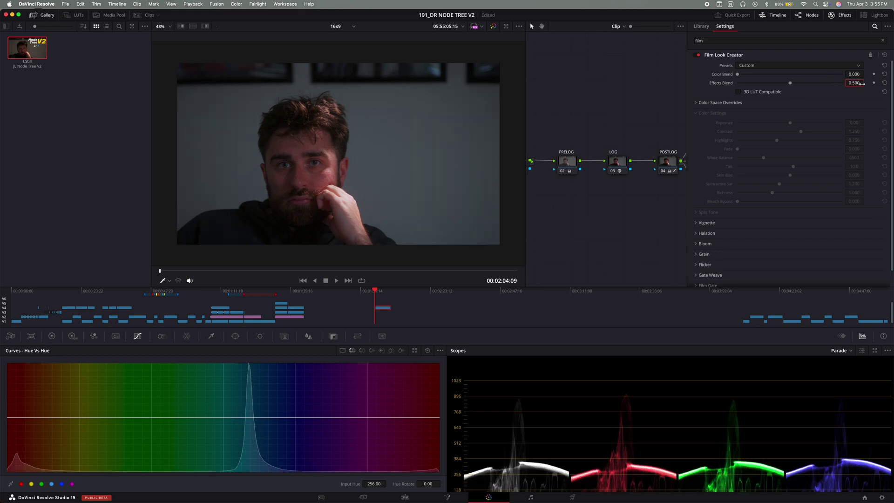
Step: Enable the vignette and strengthen its amount slightly
{"action": "scroll", "coordinate": [747, 190], "scroll_direction": "down", "scroll_amount": 1}
{"action": "left_click", "coordinate": [698, 205]}
{"action": "scroll", "coordinate": [735, 208], "scroll_direction": "down", "scroll_amount": 2}
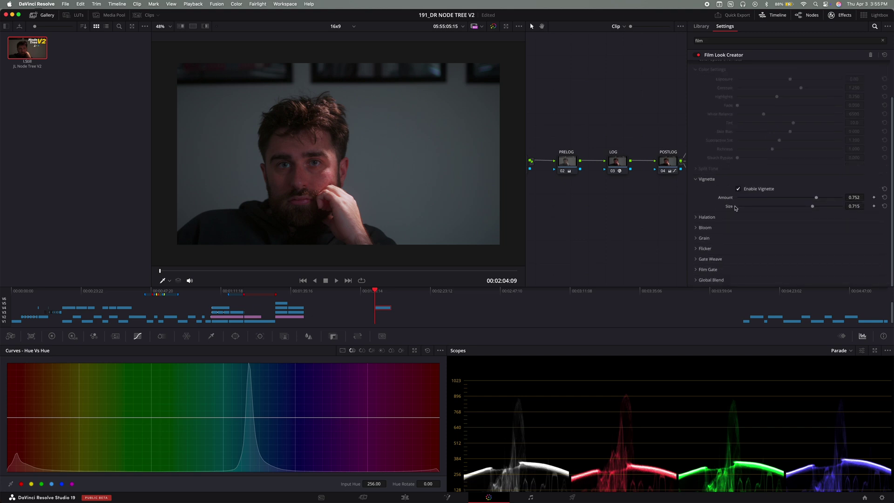
{"action": "left_click", "coordinate": [738, 190]}
{"action": "left_click_drag", "start_coordinate": [816, 197], "coordinate": [820, 199]}
Step: Enable halation and bloom in the Film Look Creator
{"action": "left_click", "coordinate": [702, 218]}
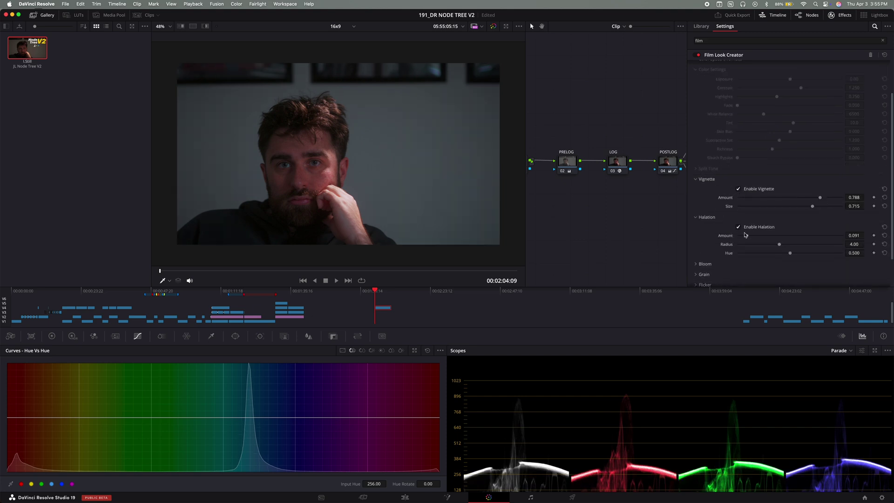
{"action": "left_click", "coordinate": [744, 227]}
{"action": "left_click_drag", "start_coordinate": [749, 236], "coordinate": [755, 236]}
{"action": "scroll", "coordinate": [703, 250], "scroll_direction": "down", "scroll_amount": 2}
{"action": "left_click", "coordinate": [695, 227]}
{"action": "left_click", "coordinate": [738, 237]}
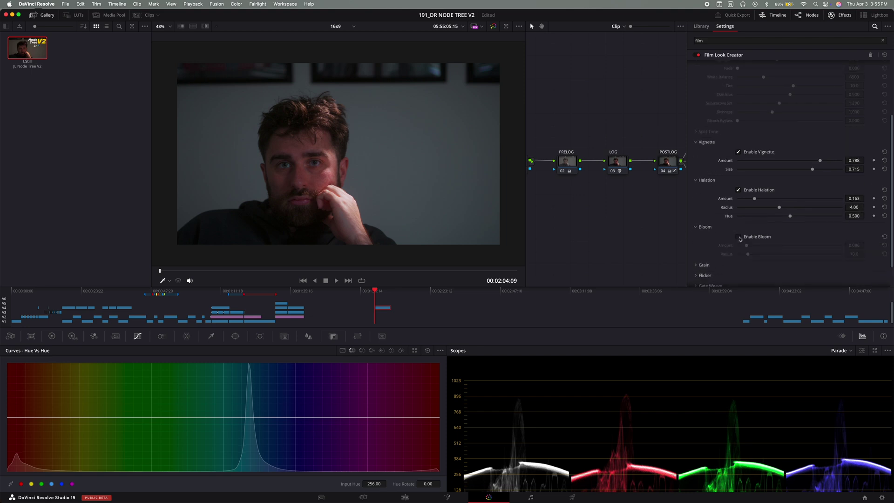
Step: Enable film grain and lower Image Defocus to 0.910
{"action": "left_click", "coordinate": [696, 265]}
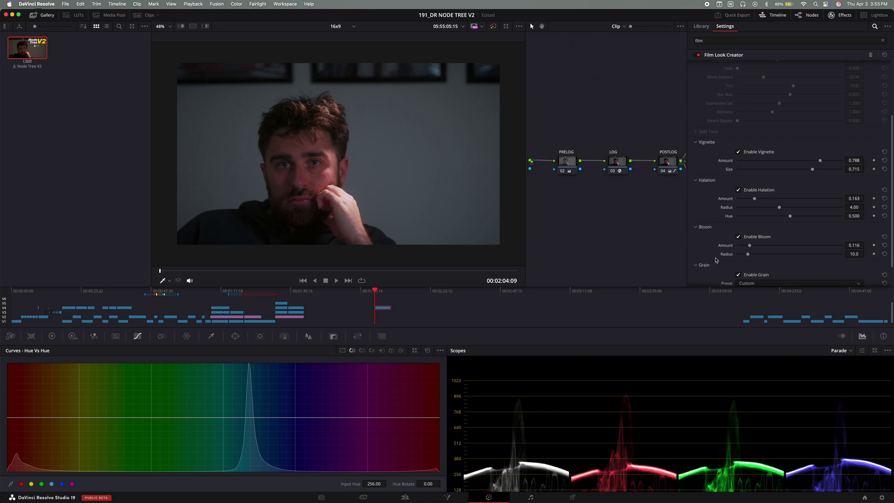
{"action": "scroll", "coordinate": [717, 233], "scroll_direction": "down", "scroll_amount": 3}
{"action": "left_click", "coordinate": [739, 185]}
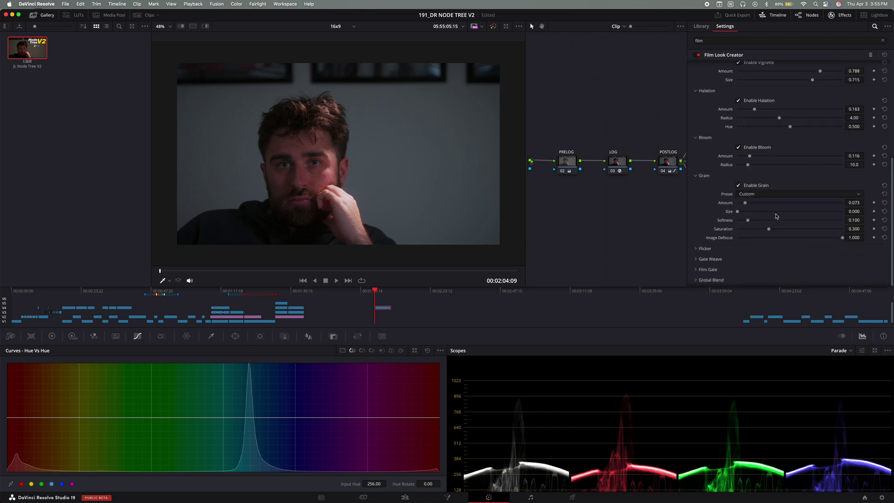
{"action": "left_click_drag", "start_coordinate": [843, 241], "coordinate": [833, 242]}
{"action": "scroll", "coordinate": [373, 165], "scroll_direction": "down", "scroll_amount": 3}
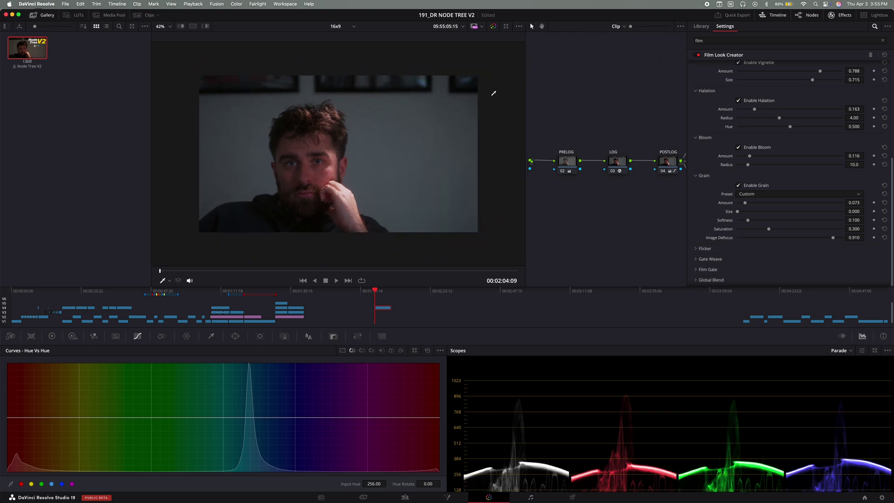
Step: Toggle the grade off and on twice to compare against the ungraded clip
{"action": "left_click", "coordinate": [493, 26]}
{"action": "left_click", "coordinate": [494, 28]}
{"action": "left_click", "coordinate": [494, 27]}
{"action": "left_click", "coordinate": [494, 27]}
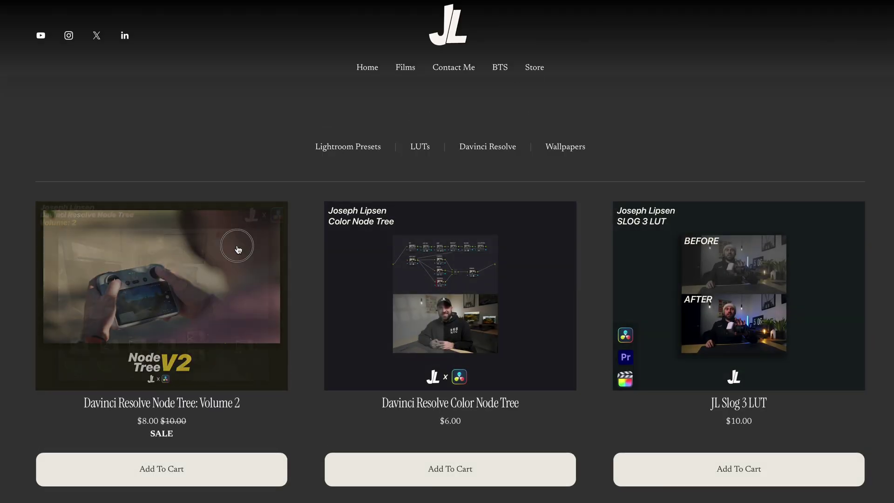
Step: Open the Node Tree: Volume 2 product, browse its gallery, and add it to the cart at $8.00
{"action": "left_click", "coordinate": [236, 244]}
{"action": "left_click", "coordinate": [381, 269]}
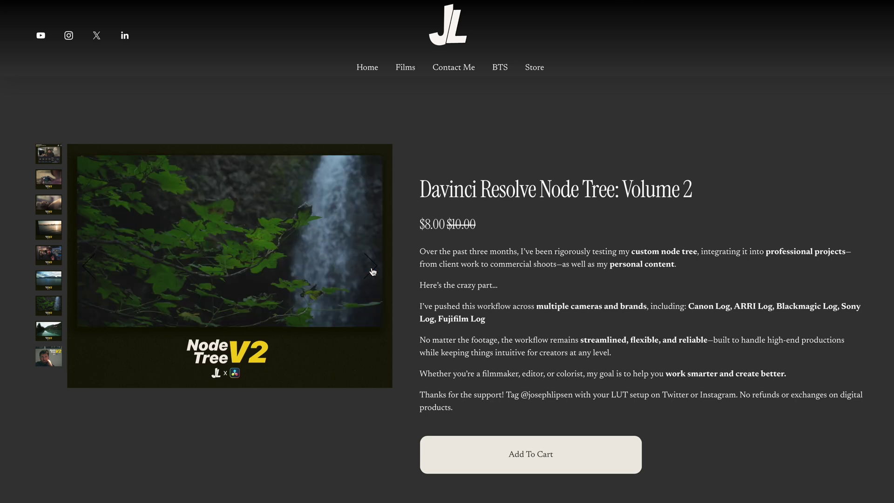
{"action": "left_click", "coordinate": [523, 464]}
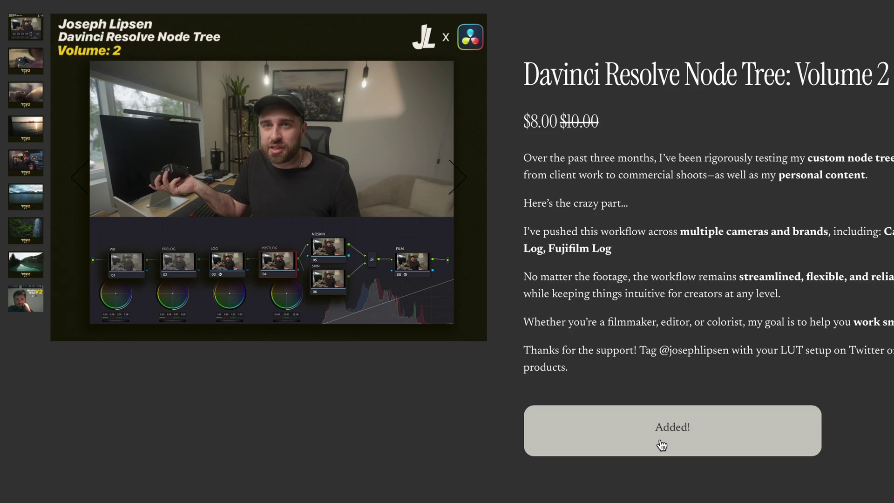